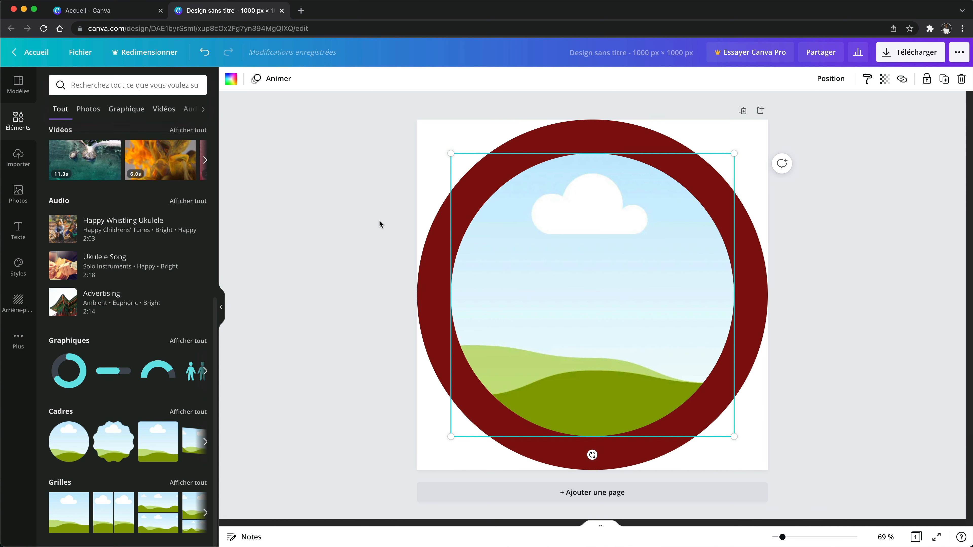
- Import the portrait of the woman in a burgundy dress and place it in the round frame
click(20, 168)
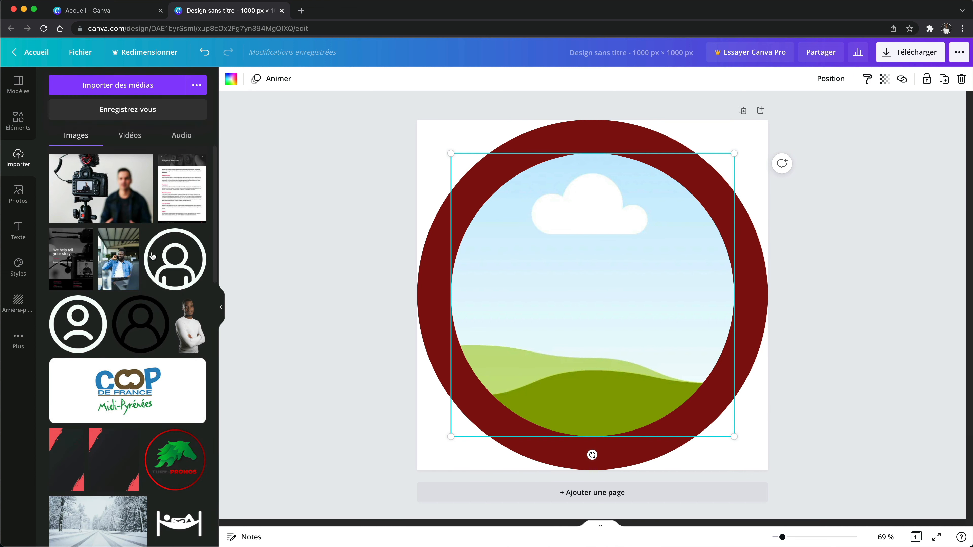
mouse_move(125, 252)
click(117, 85)
drag(87, 180, 594, 311)
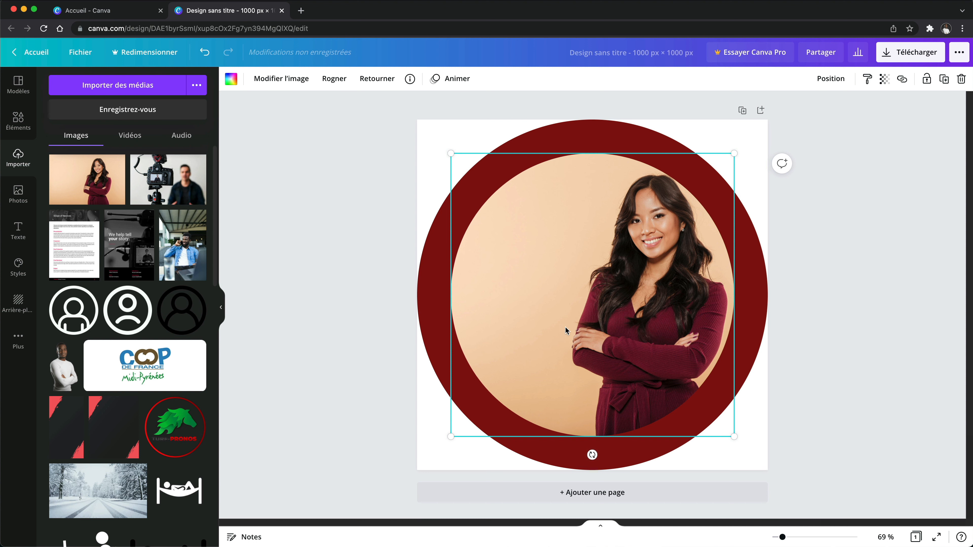
- Enlarge the portrait inside its round frame and reposition it so the woman is centred
double_click(628, 291)
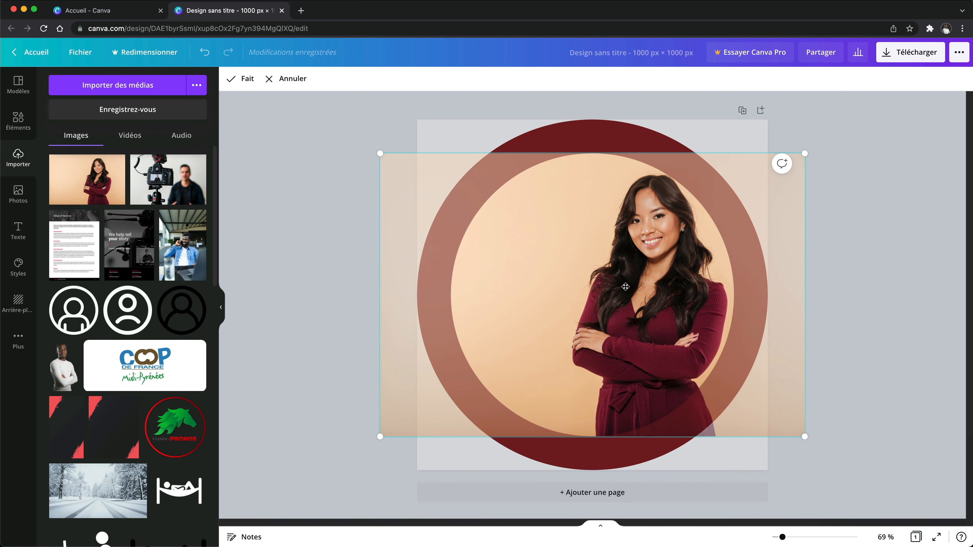
drag(647, 285, 589, 298)
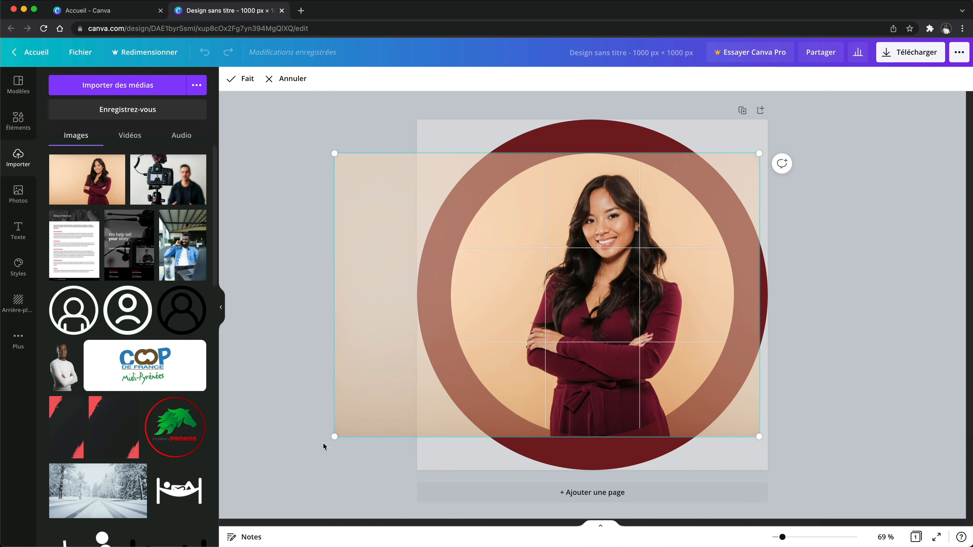
drag(333, 435, 233, 537)
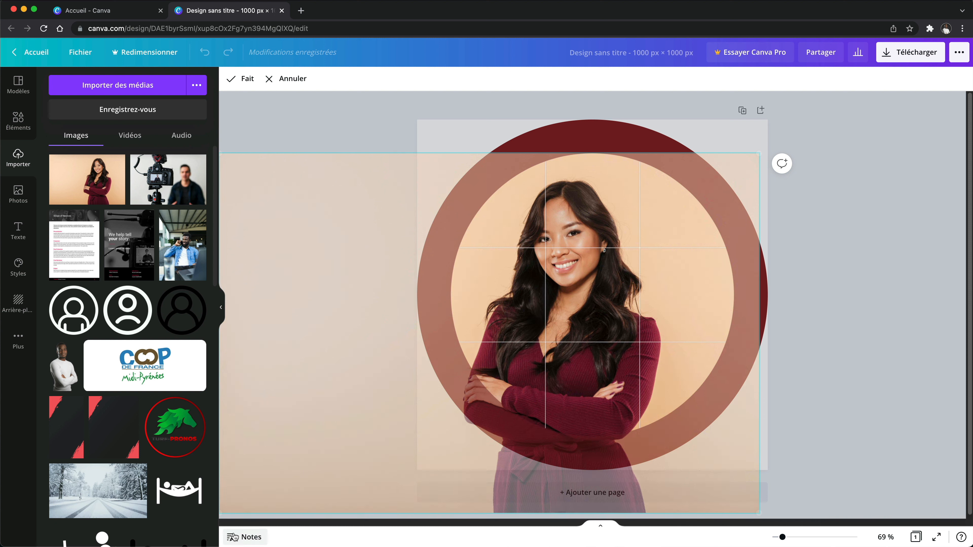
drag(608, 326, 630, 326)
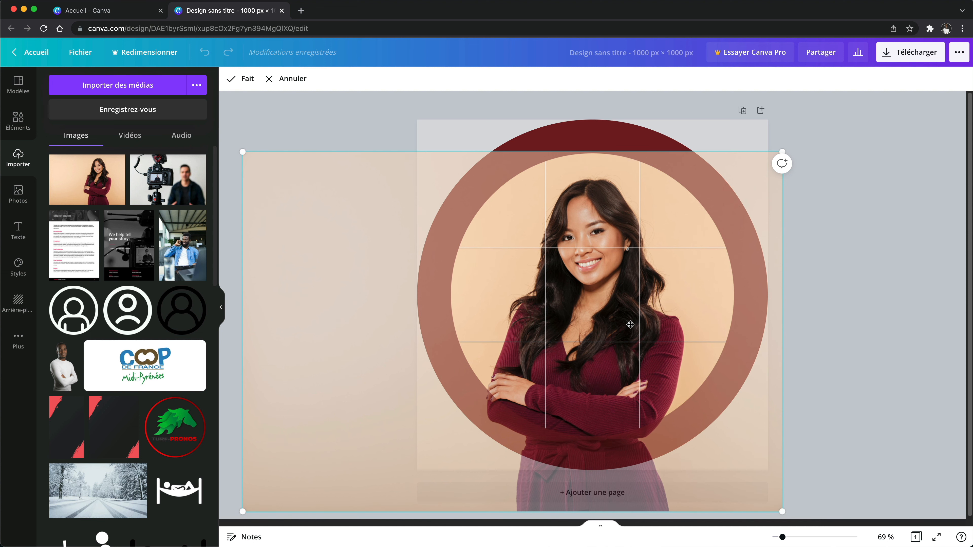
click(840, 219)
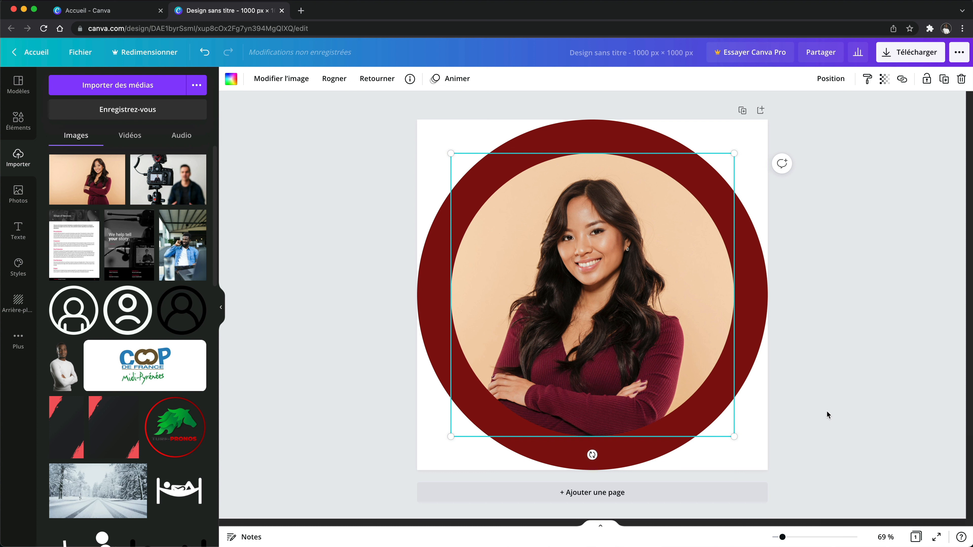
click(841, 397)
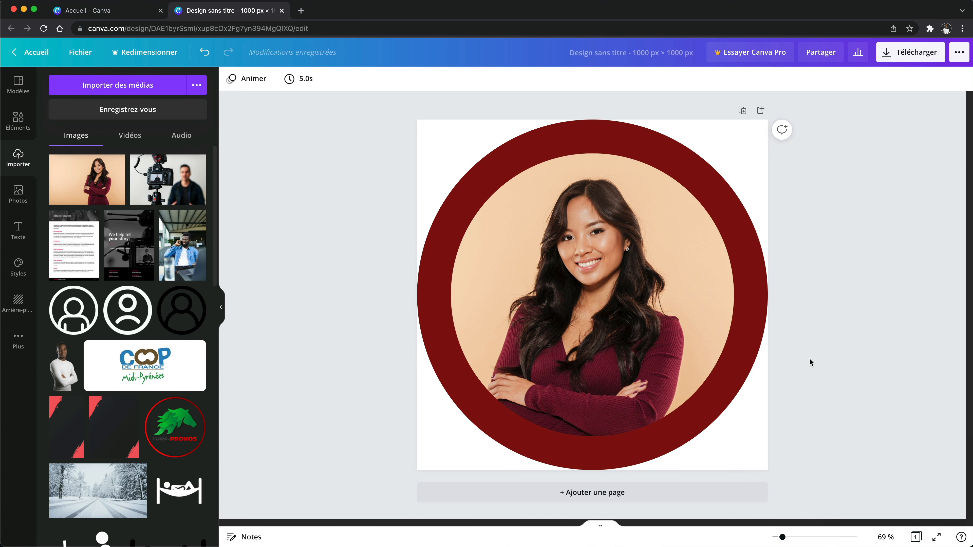
- Enlarge the framed portrait slightly and centre it on the page both vertically and horizontally, leaving a thinner red ring
click(741, 349)
drag(452, 437, 437, 449)
click(828, 79)
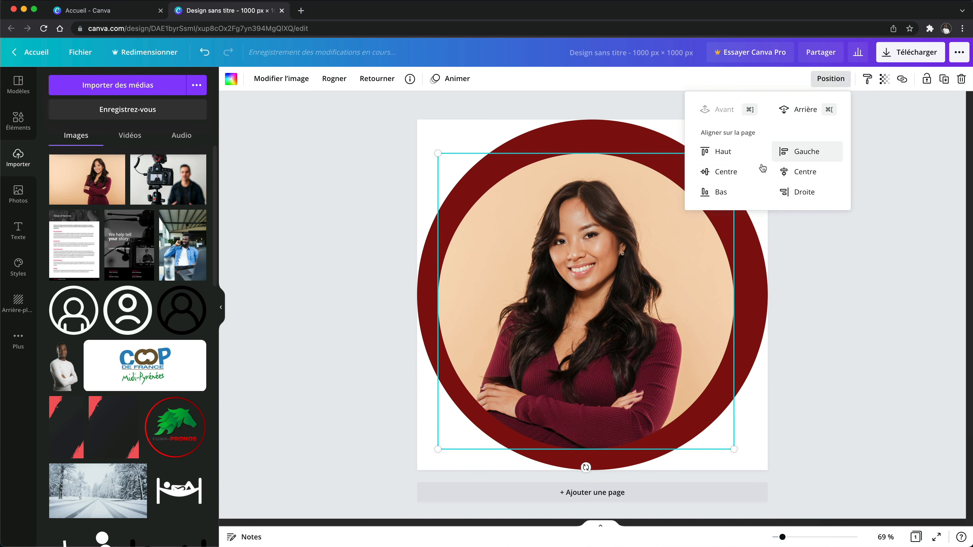
click(725, 171)
click(805, 172)
click(833, 325)
click(875, 387)
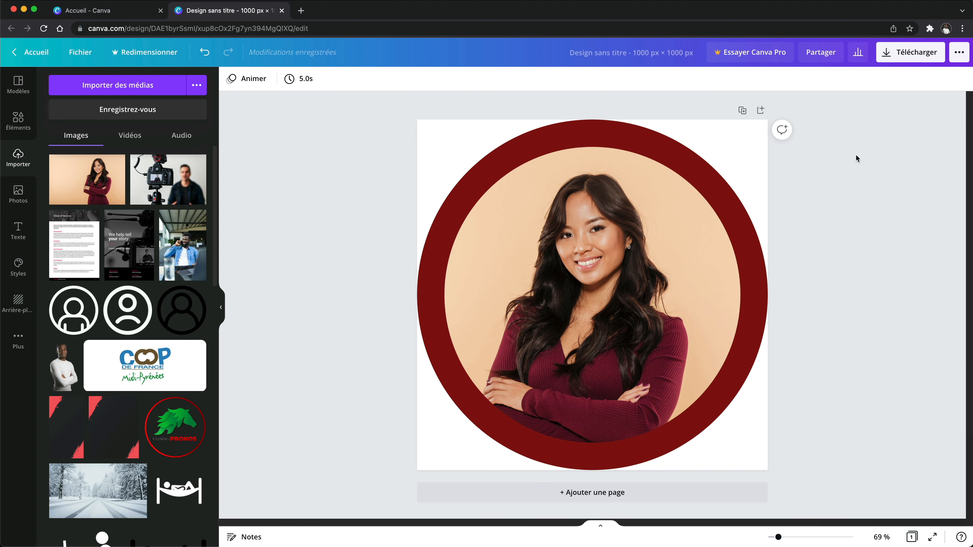
- Download the profile picture design as a PNG file and dismiss the satisfaction survey
click(912, 52)
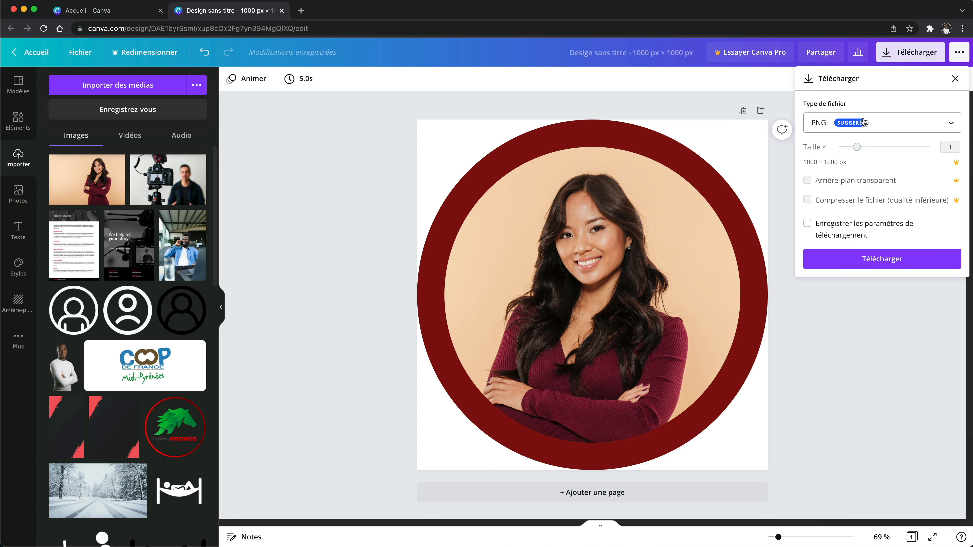
click(890, 123)
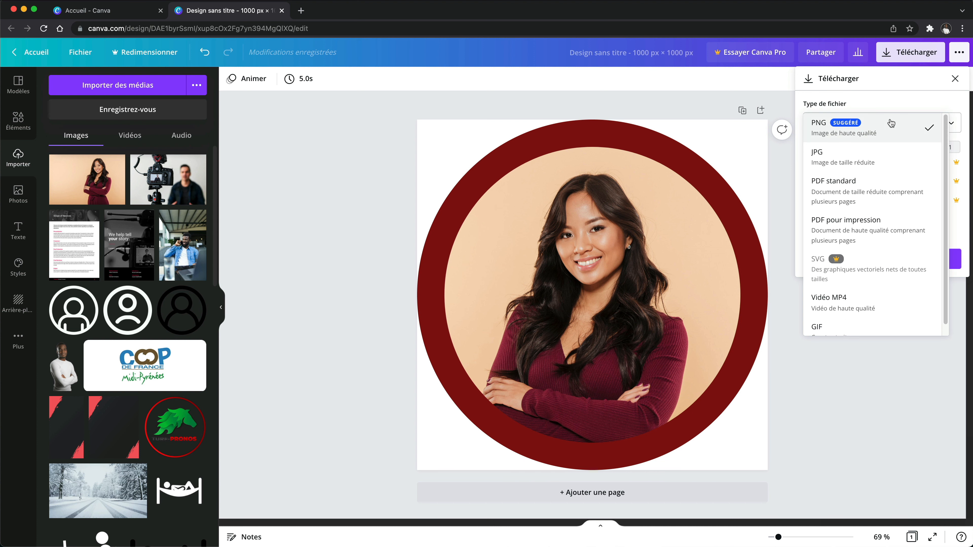
click(892, 134)
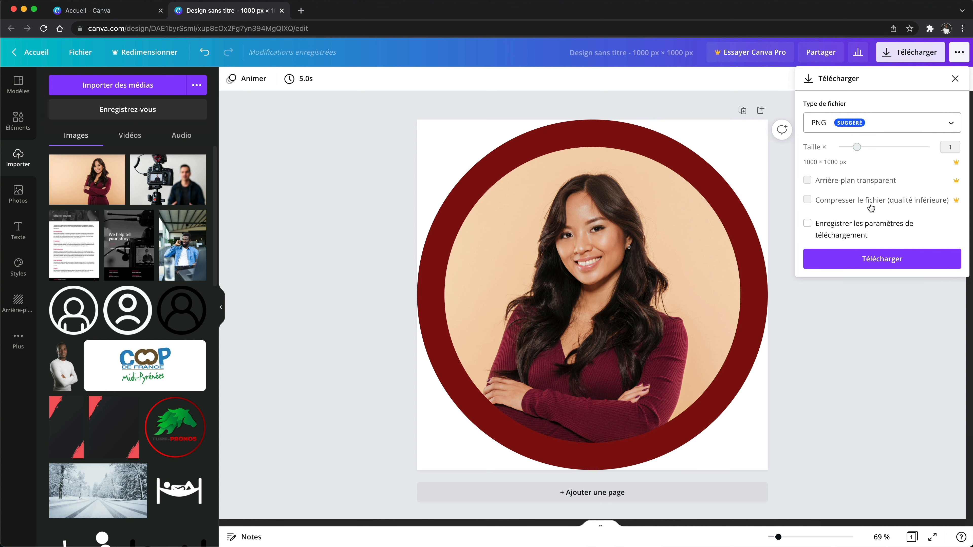
click(880, 259)
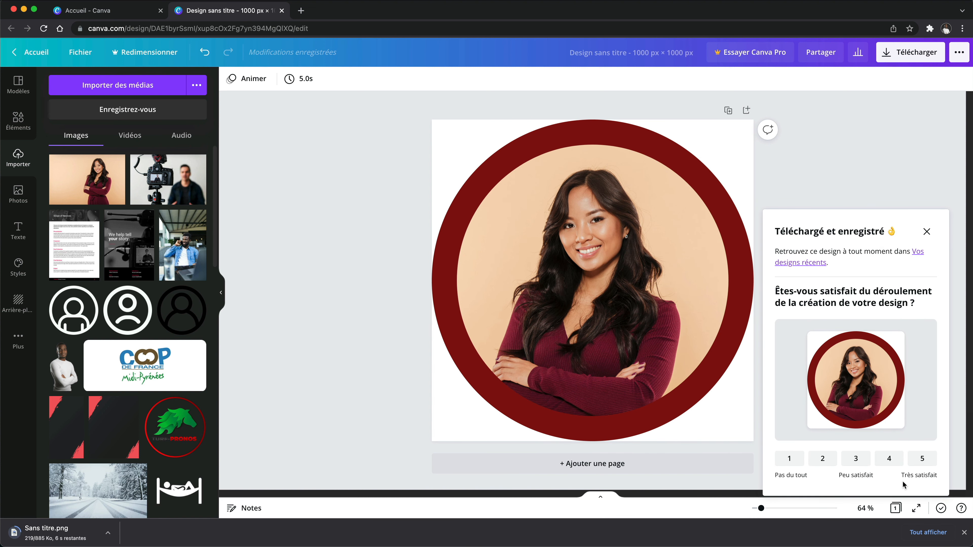
click(927, 231)
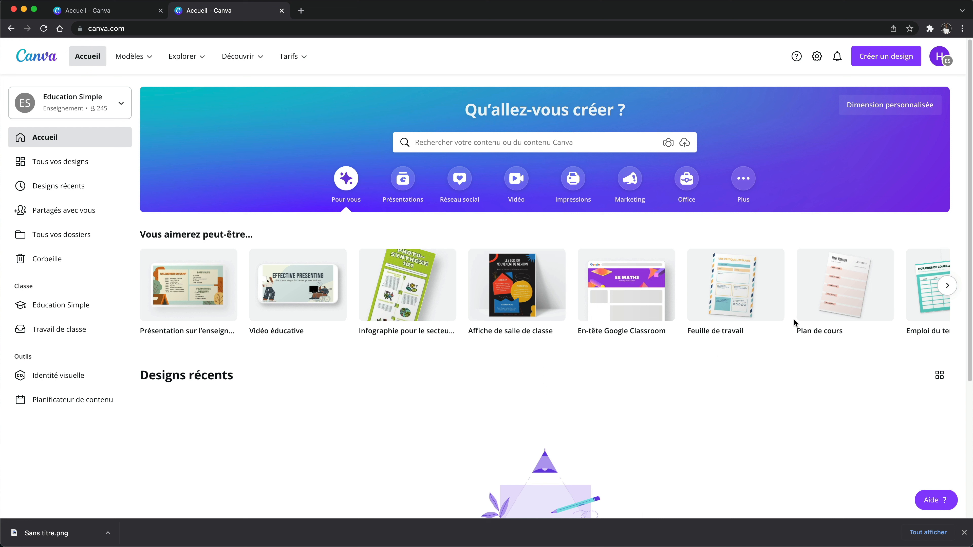
- Create a new blank design with the recent custom size of 1000 x 1000 px
click(882, 66)
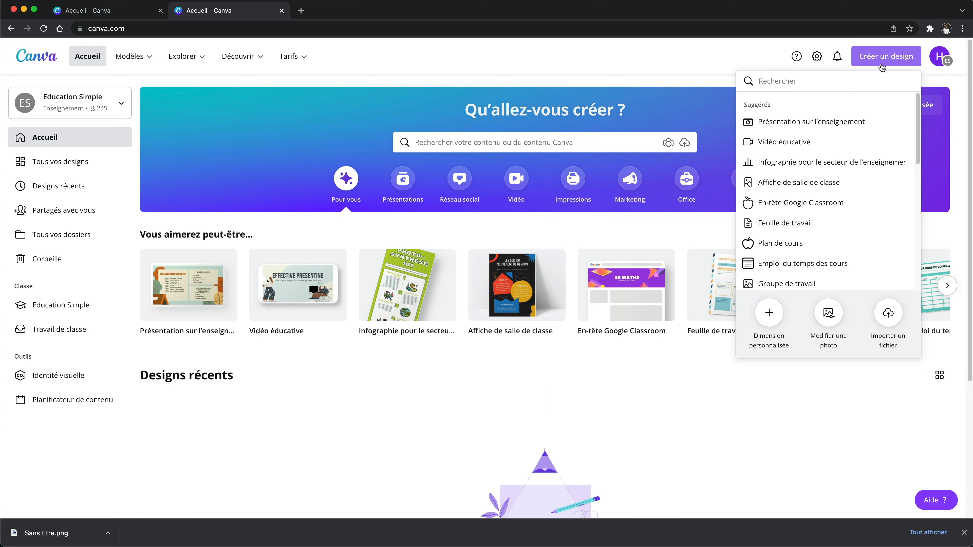
click(769, 313)
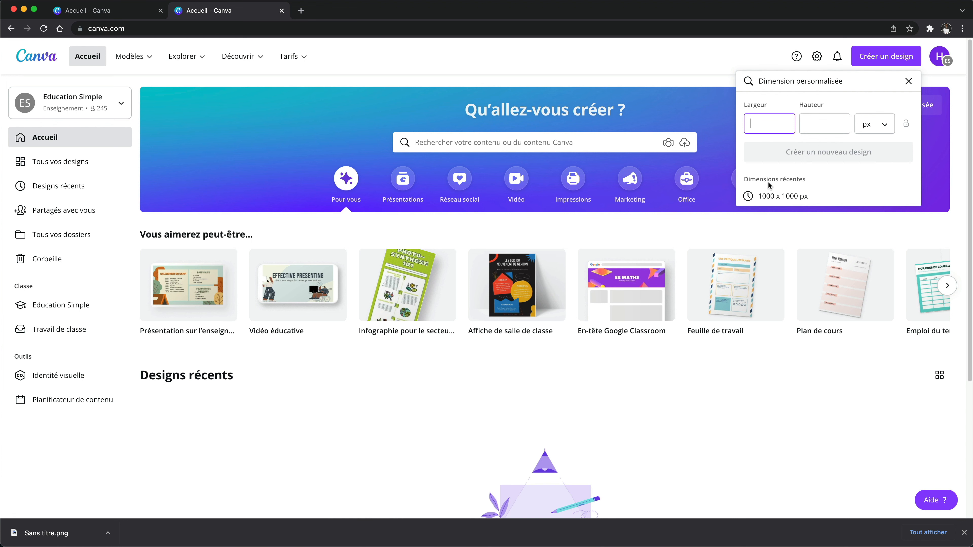
click(778, 195)
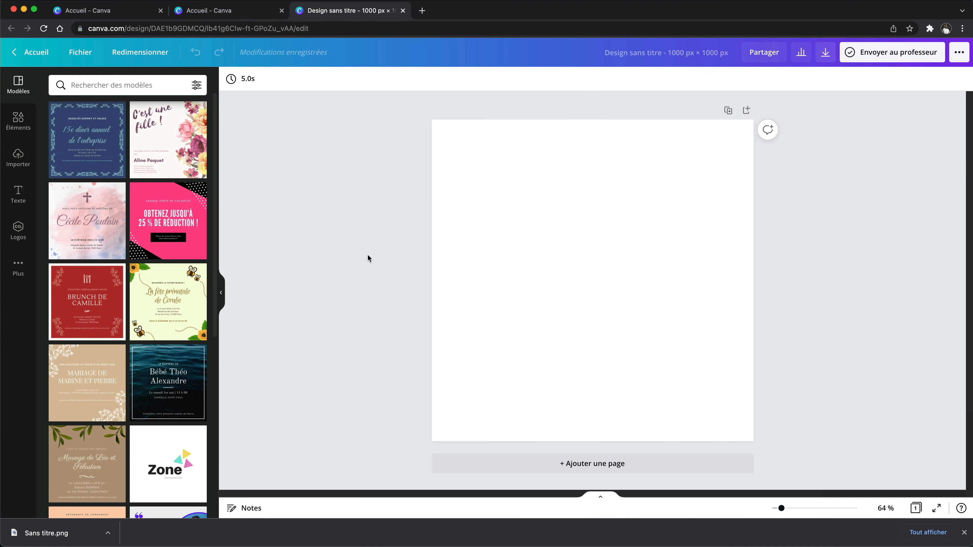
- Add the recently used circle shape and enlarge it to fill the whole page
click(23, 128)
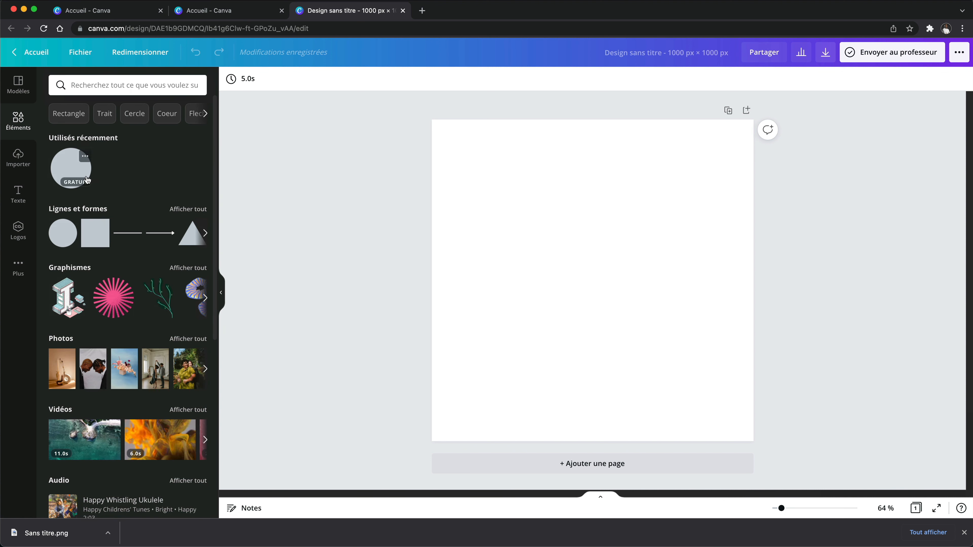
click(82, 177)
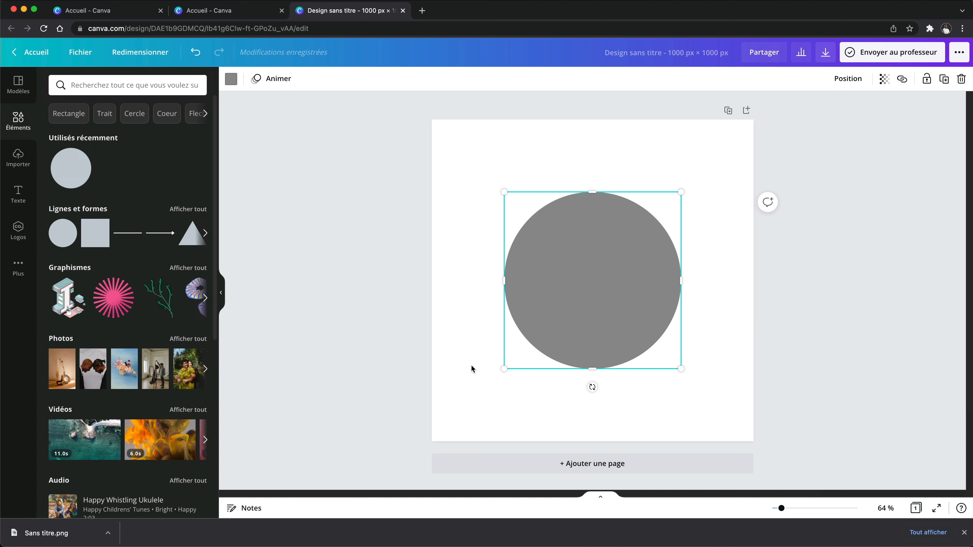
drag(504, 370, 431, 448)
drag(681, 191, 754, 120)
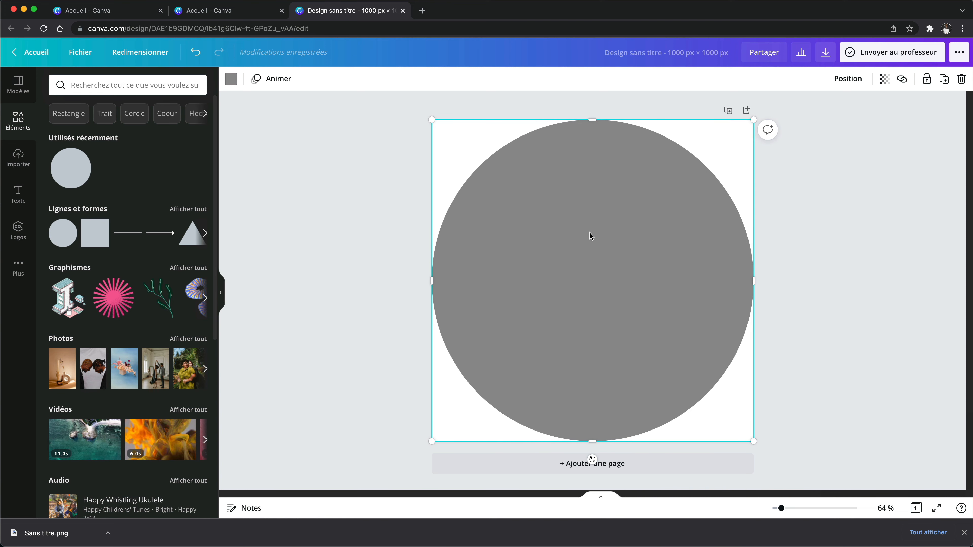
- Recolour the page-filling circle with a custom bright orange
click(231, 80)
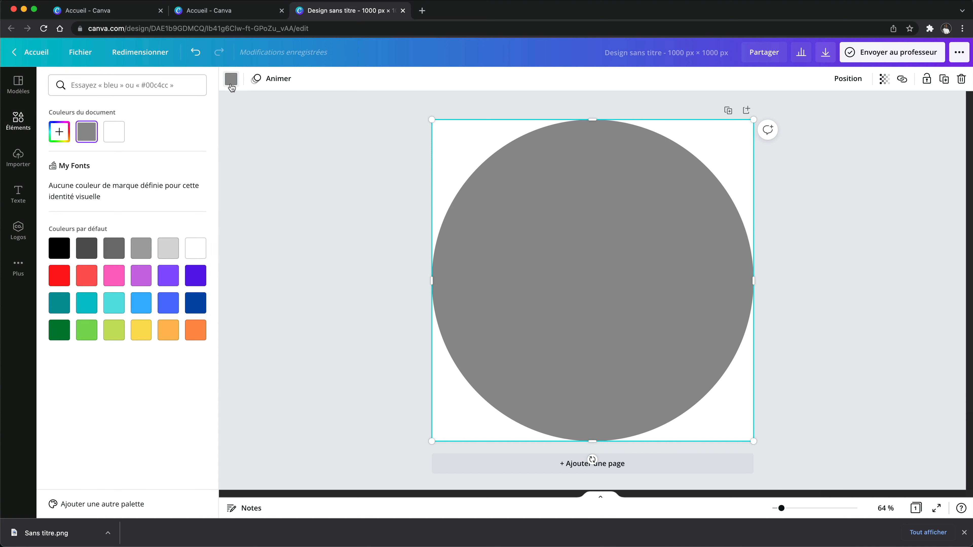
click(169, 330)
click(59, 132)
drag(145, 156, 193, 154)
drag(74, 219, 73, 220)
click(493, 241)
click(310, 189)
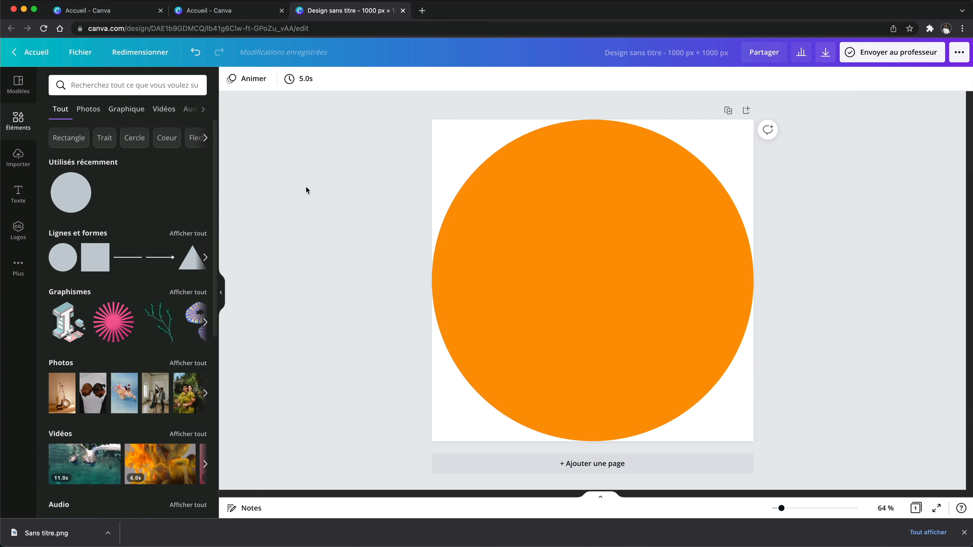
- Search the elements for "dégradé" and add the round blue-to-violet gradient to the page
click(87, 87)
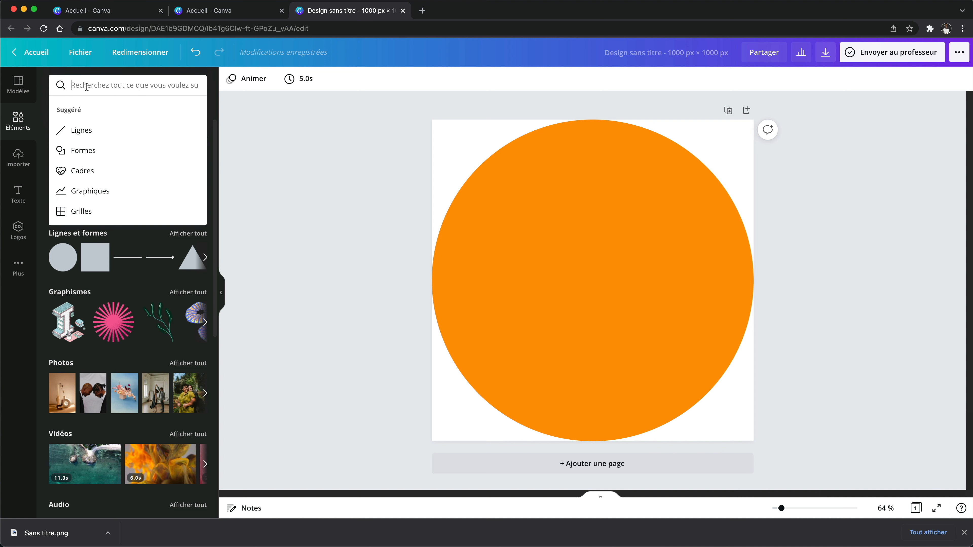
text(dégradé)
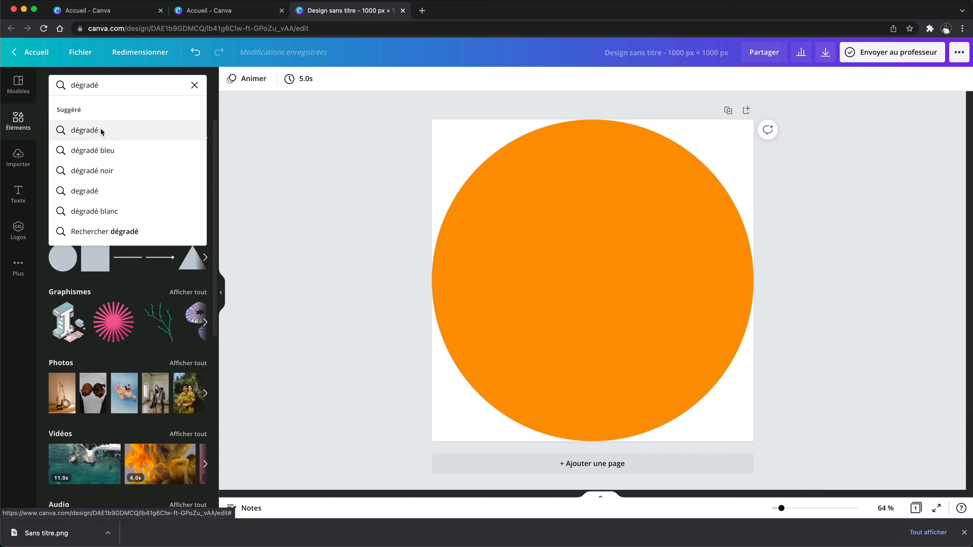
click(101, 131)
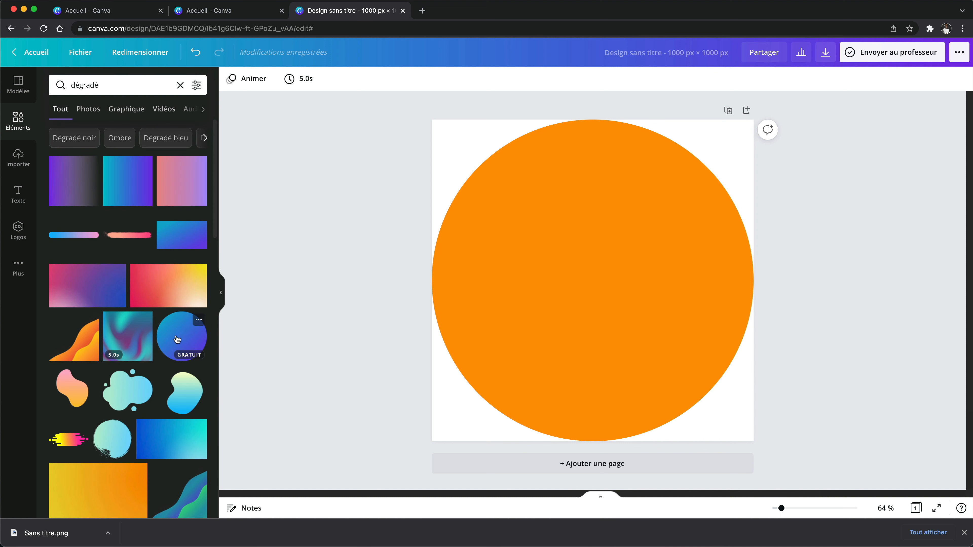
click(181, 336)
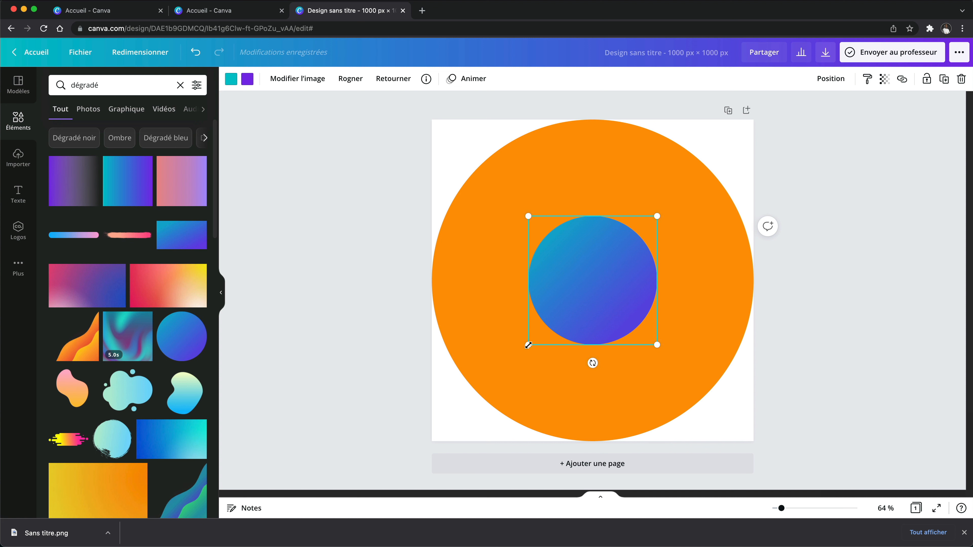
- Enlarge the gradient circle to leave an orange ring around it and centre it on the page in both directions
drag(528, 344, 462, 415)
drag(721, 152, 730, 144)
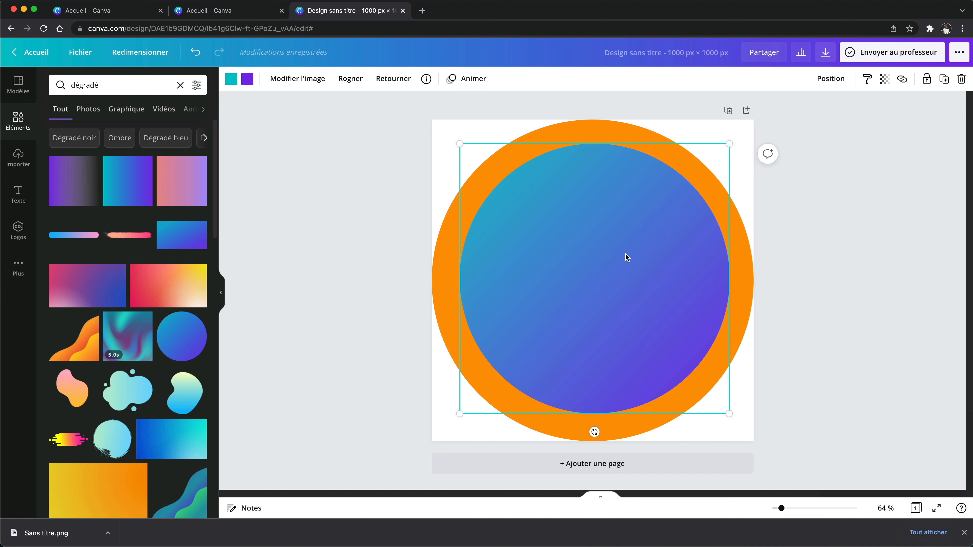
click(833, 83)
click(724, 172)
click(789, 178)
click(390, 304)
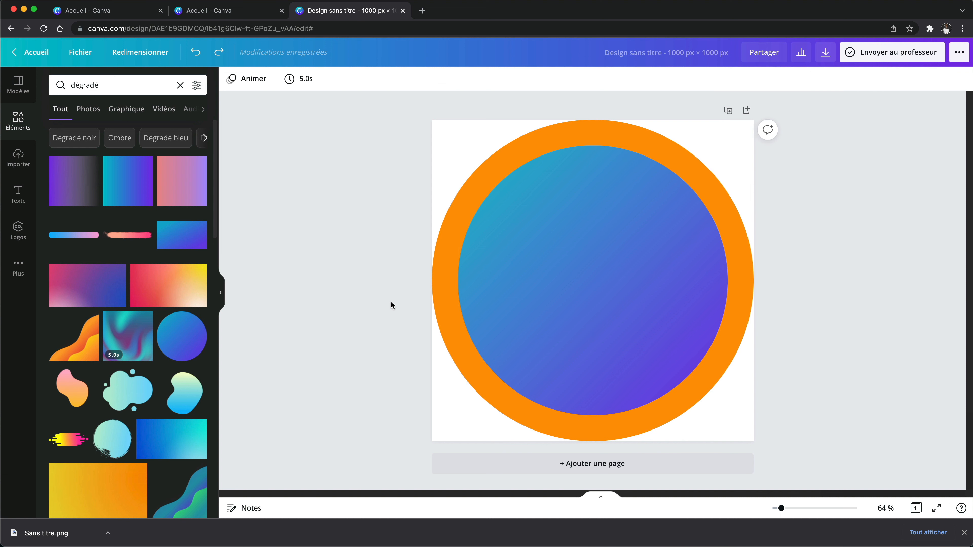
- Change the gradient circle's first colour from the turquoise to the default yellow
click(556, 280)
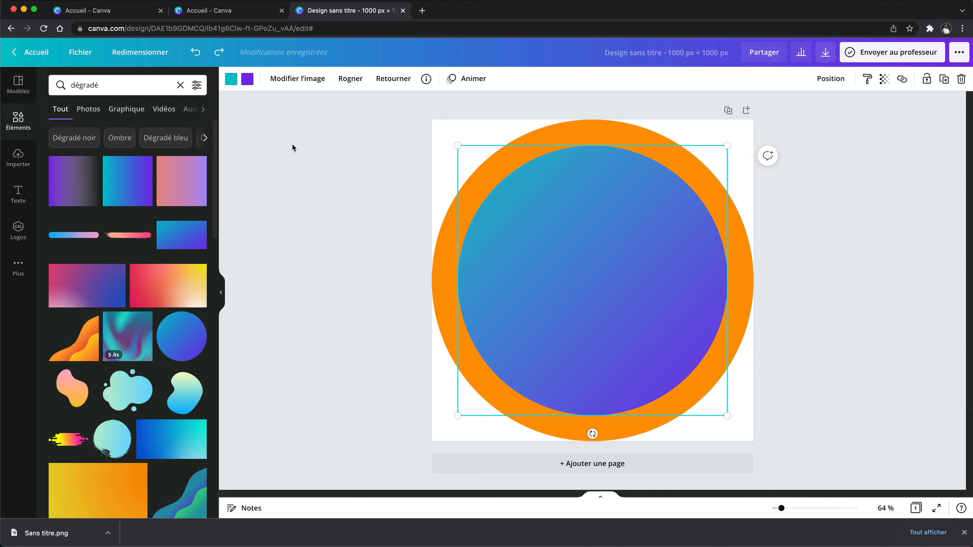
click(231, 79)
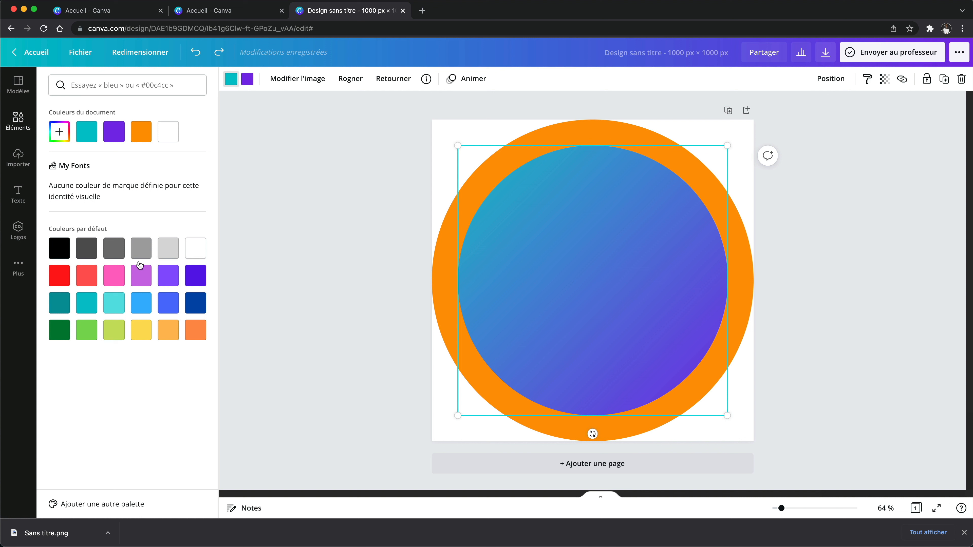
click(146, 332)
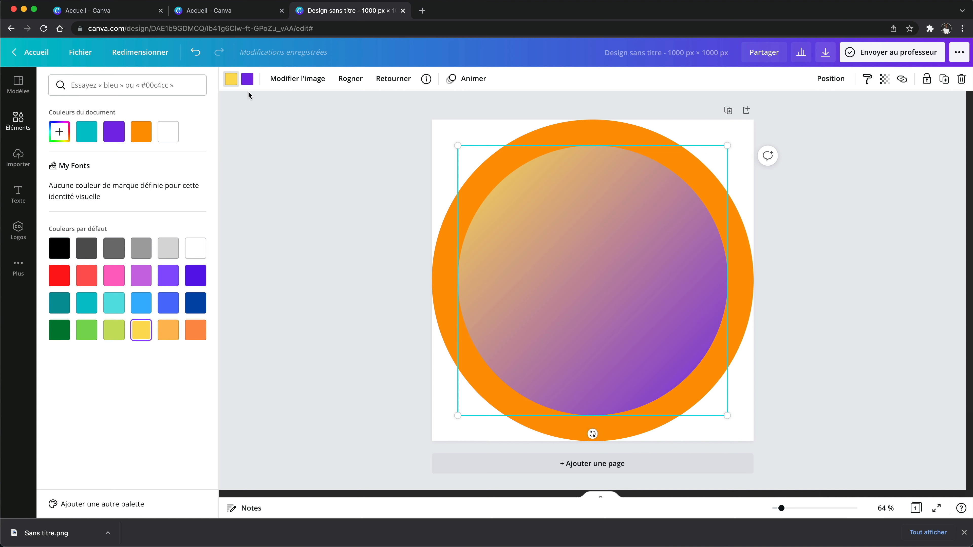
- Change the gradient circle's second colour, the violet, to a custom golden orange
click(247, 82)
click(142, 329)
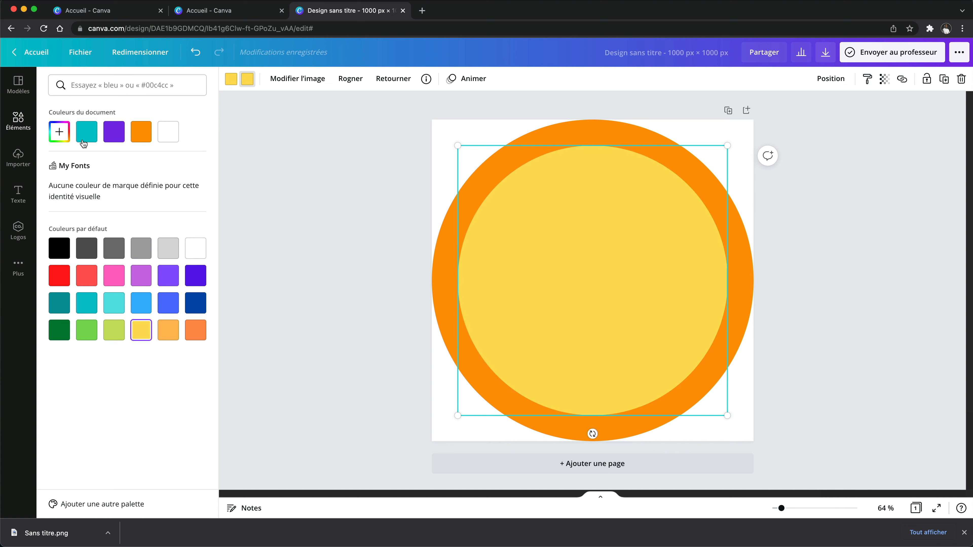
click(59, 132)
click(190, 158)
drag(190, 158, 190, 163)
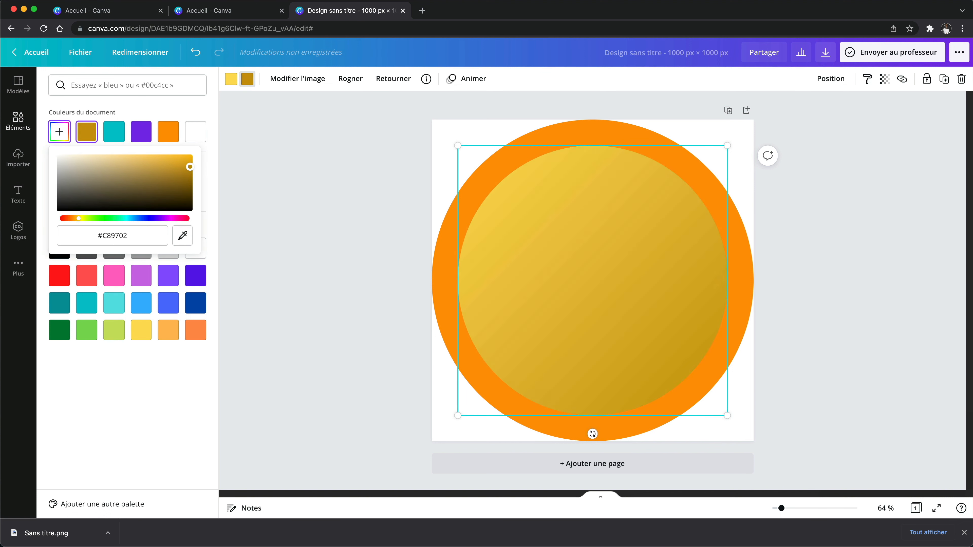
click(142, 374)
click(488, 366)
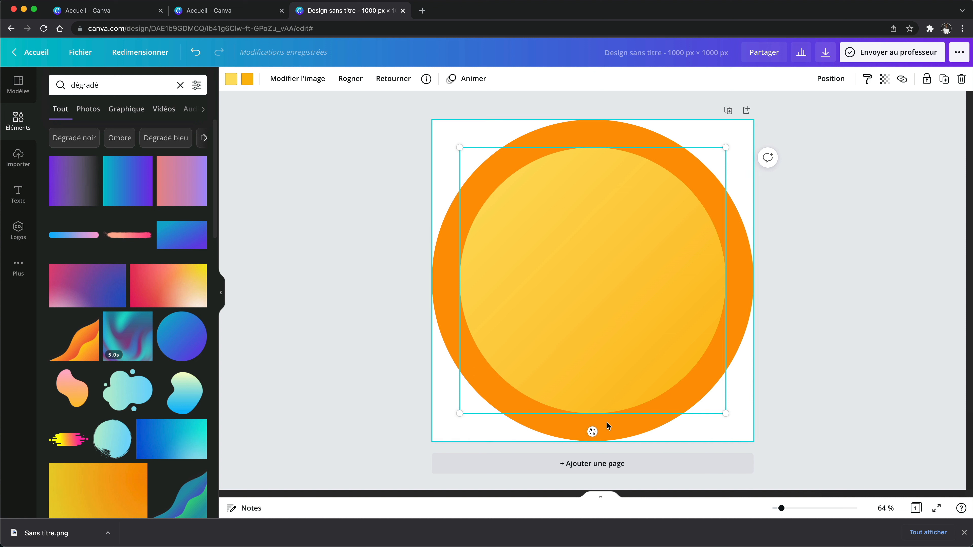
- Rotate the gradient circle 45° clockwise so its colours run vertically from light yellow at the top to golden orange below
drag(591, 431, 486, 388)
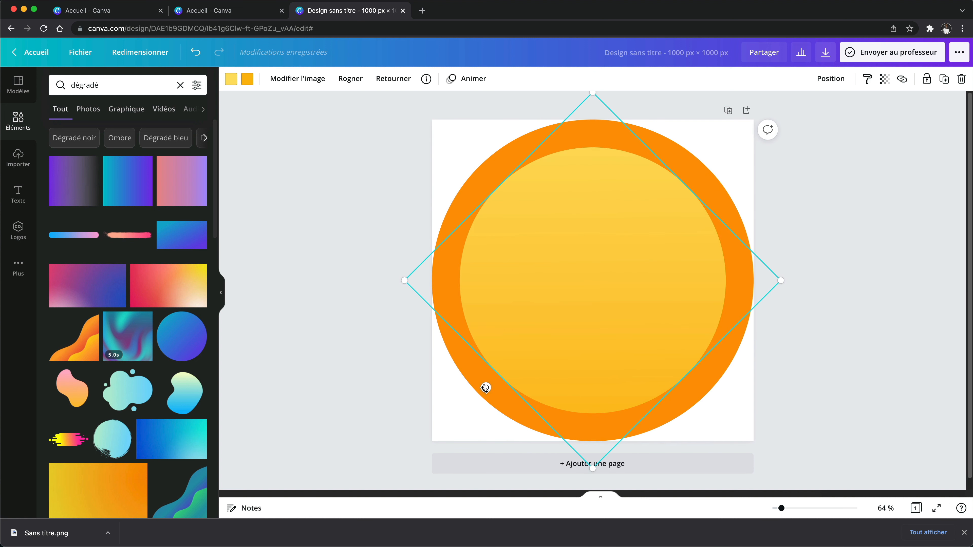
click(815, 314)
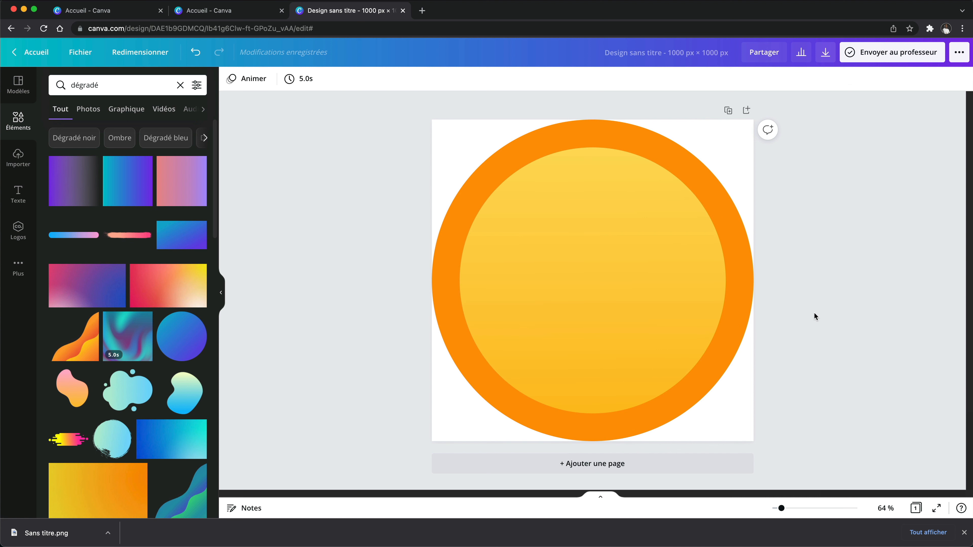
- Add a circular photo frame to the page and enlarge it to just cover the gradient circle, leaving the orange ring around it
click(22, 126)
scroll(152, 283, down, 8)
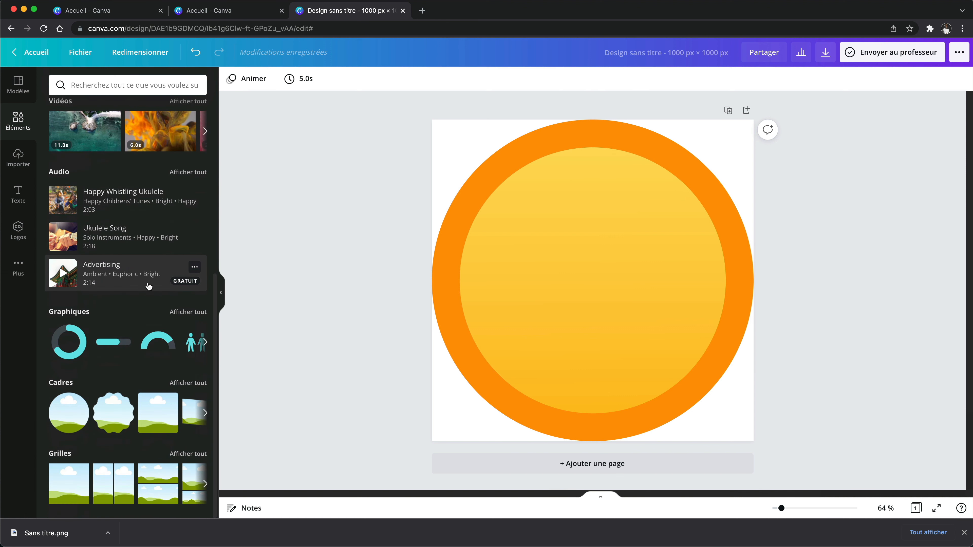
click(65, 408)
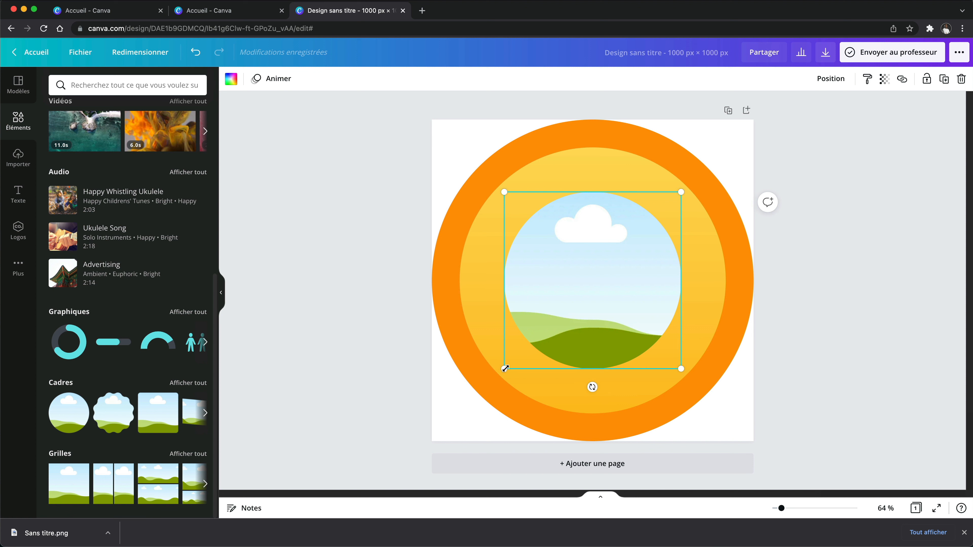
drag(506, 369, 464, 401)
drag(681, 192, 728, 151)
drag(467, 406, 462, 412)
drag(724, 149, 724, 148)
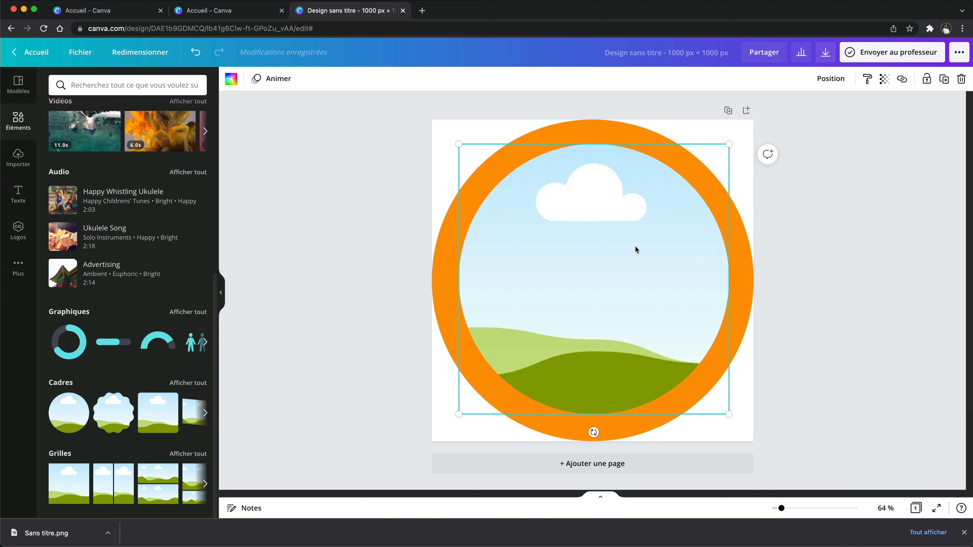
- Centre the circular frame on the page both vertically and horizontally
click(828, 79)
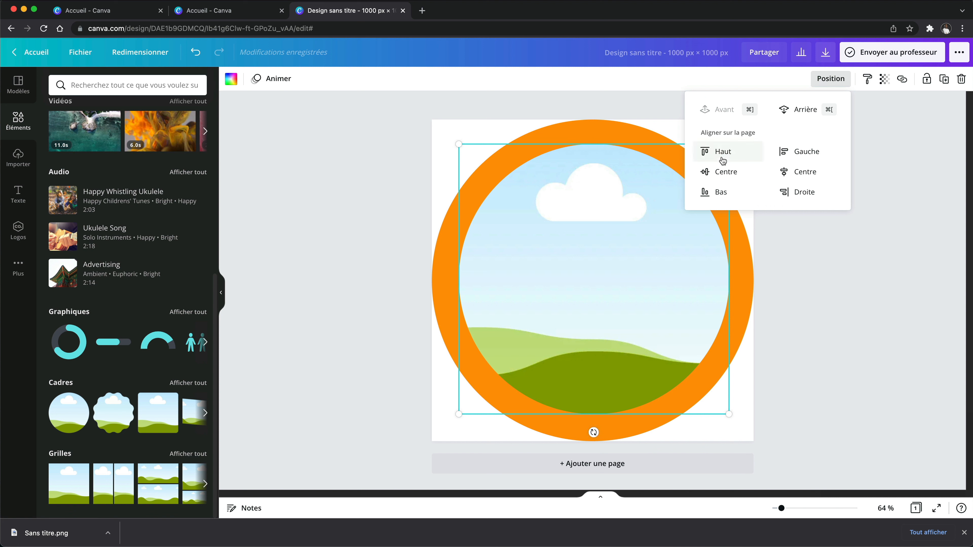
click(723, 172)
click(805, 173)
click(817, 309)
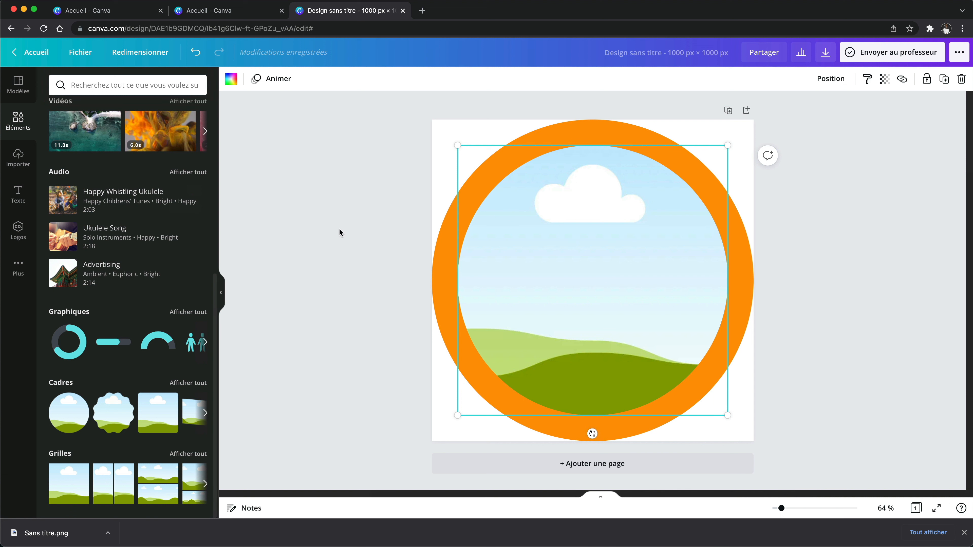
- Upload the portrait photo of the woman in the burgundy dress and place it in the circular frame
click(15, 157)
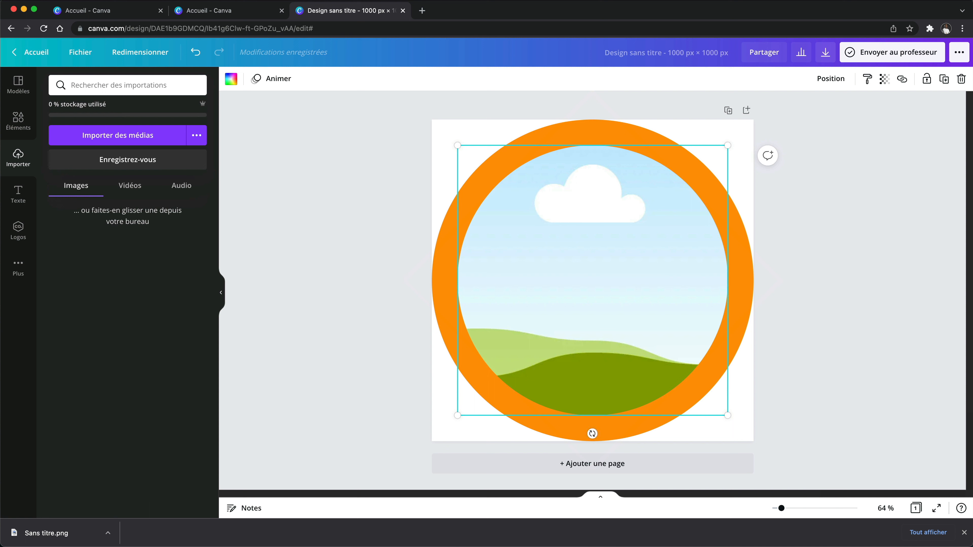
drag(909, 208, 147, 311)
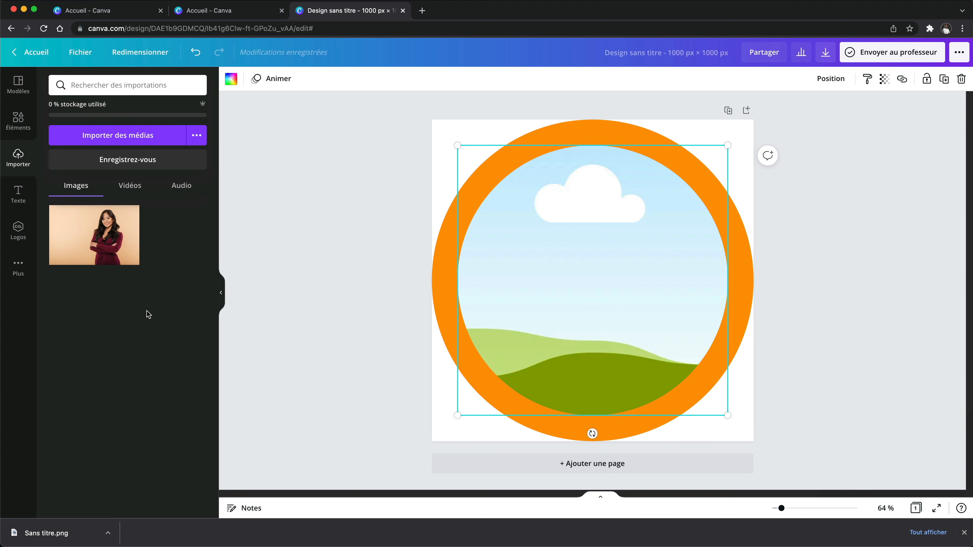
drag(93, 241, 534, 267)
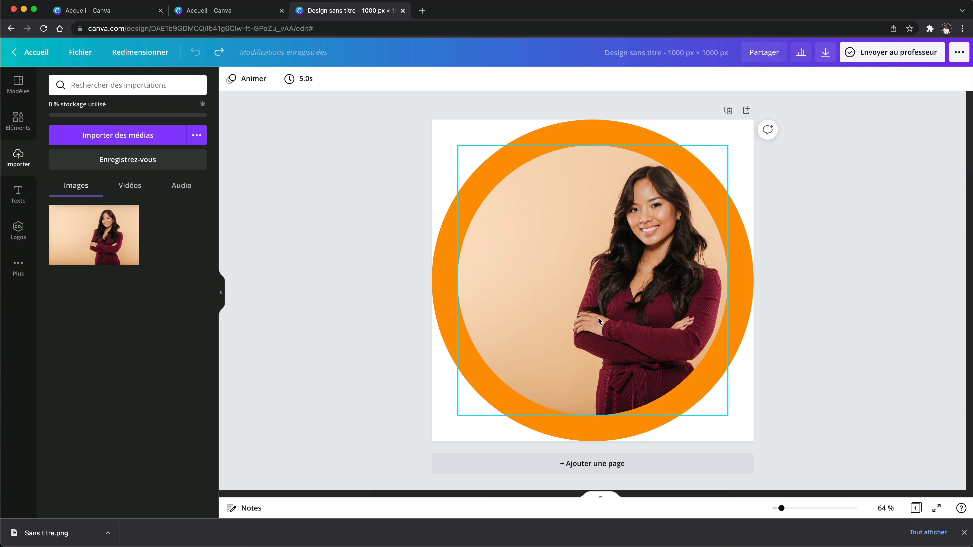
- Enlarge the portrait inside the circular frame and reposition it so the woman's face and crossed arms are centred in the circle
double_click(604, 313)
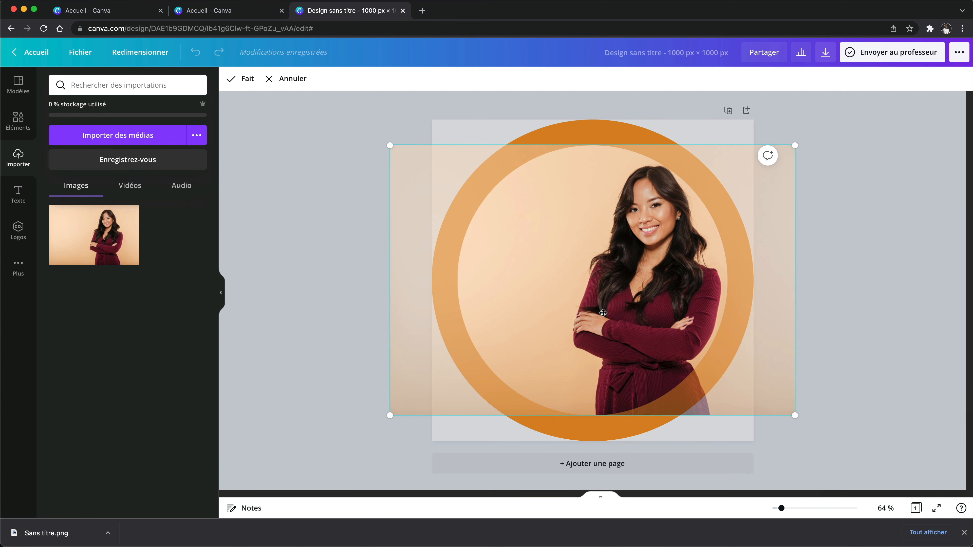
drag(390, 415, 318, 484)
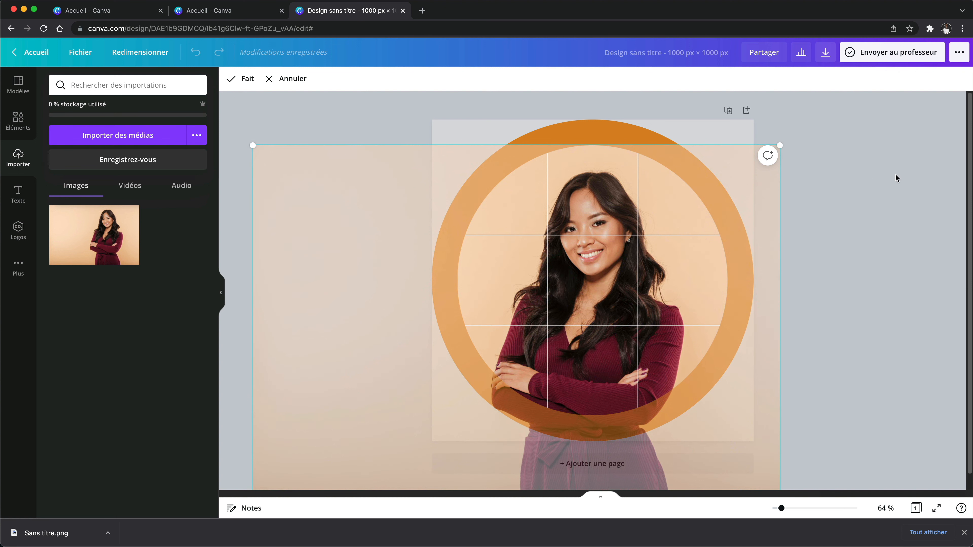
click(900, 187)
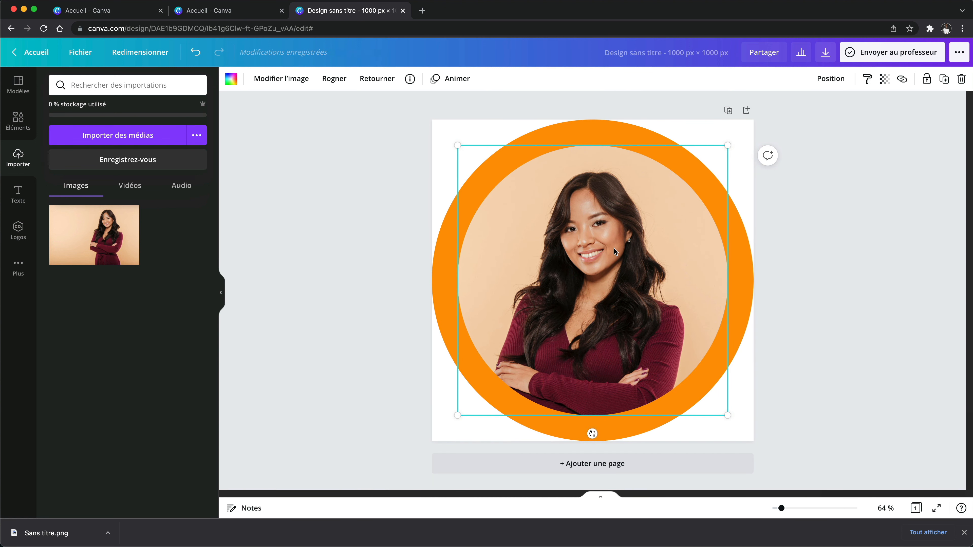
- Remove the portrait photo's background with the background eraser so the yellow gradient circle shows behind the woman
click(279, 82)
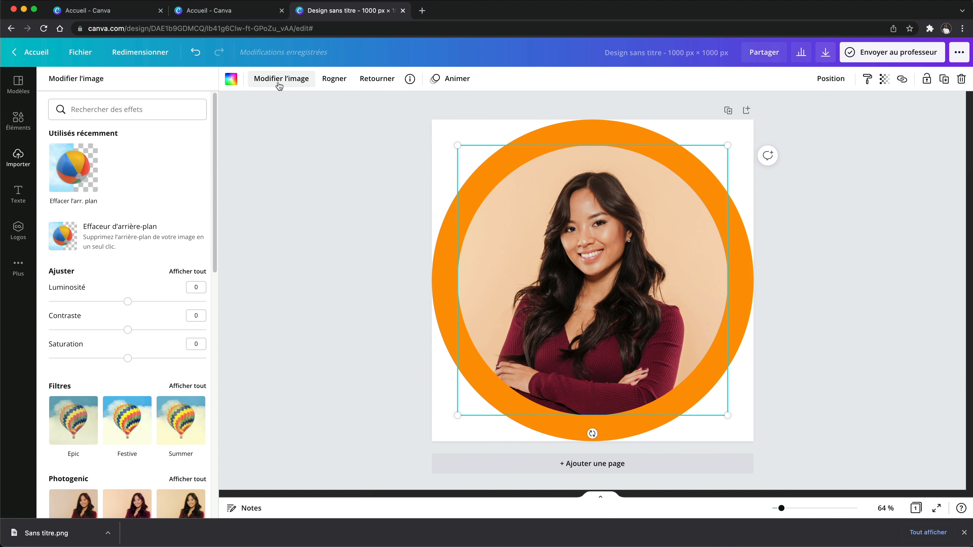
click(119, 236)
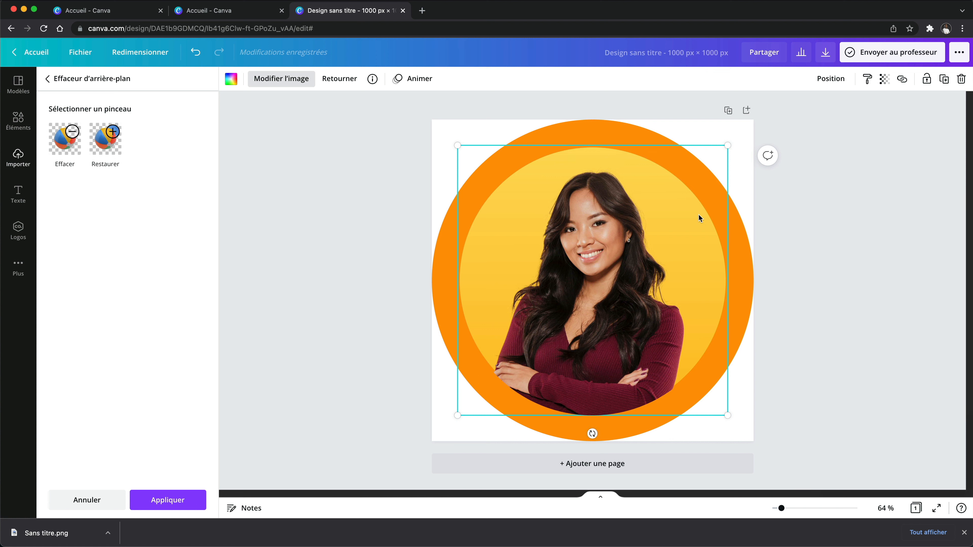
click(803, 222)
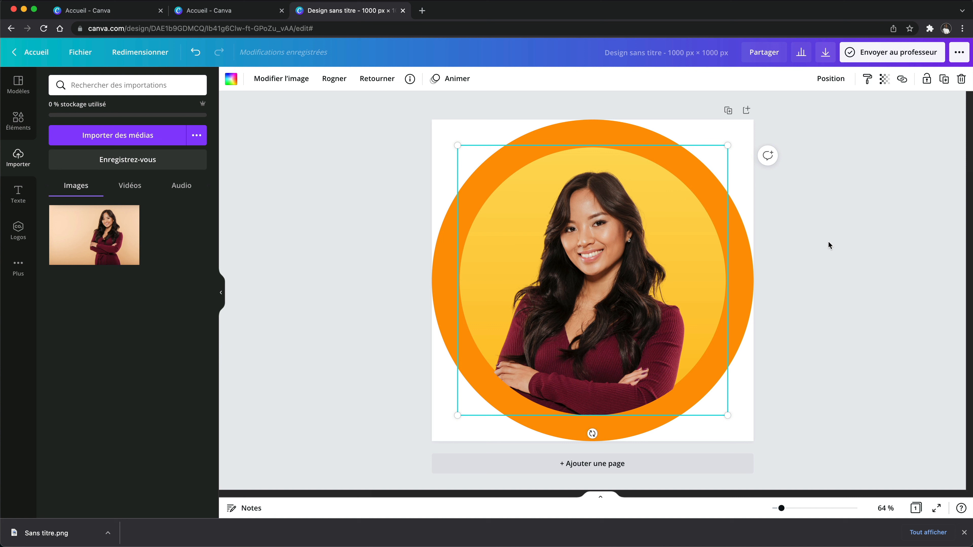
click(777, 229)
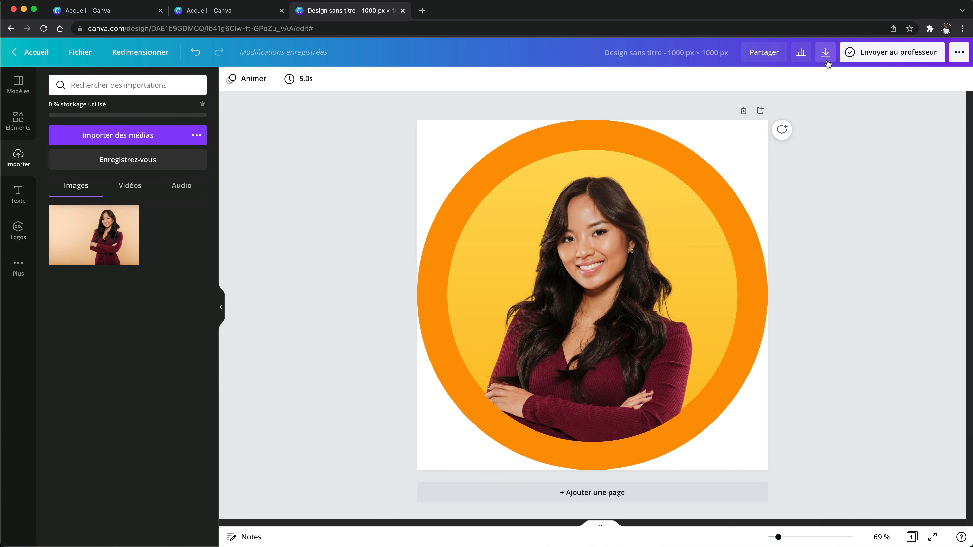
- Open the download settings for the finished profile picture
click(826, 52)
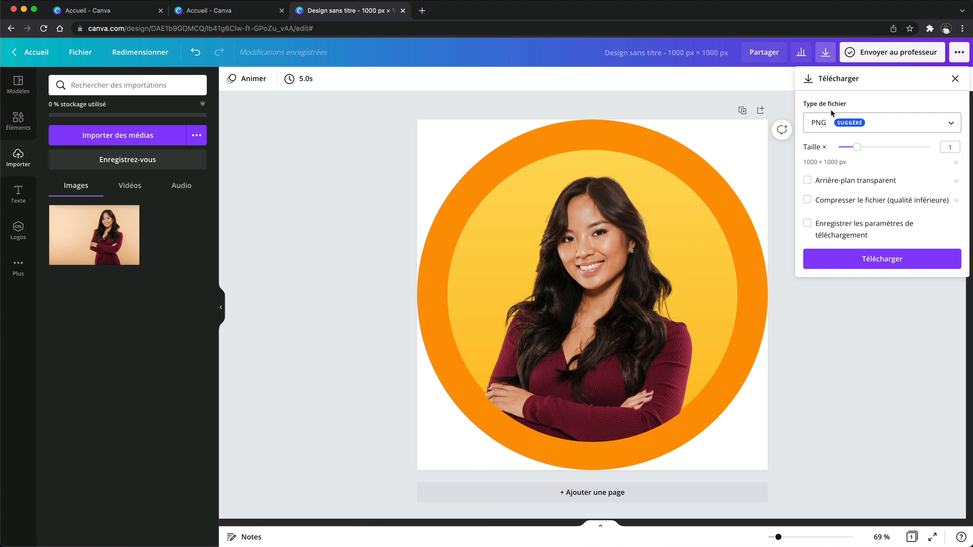